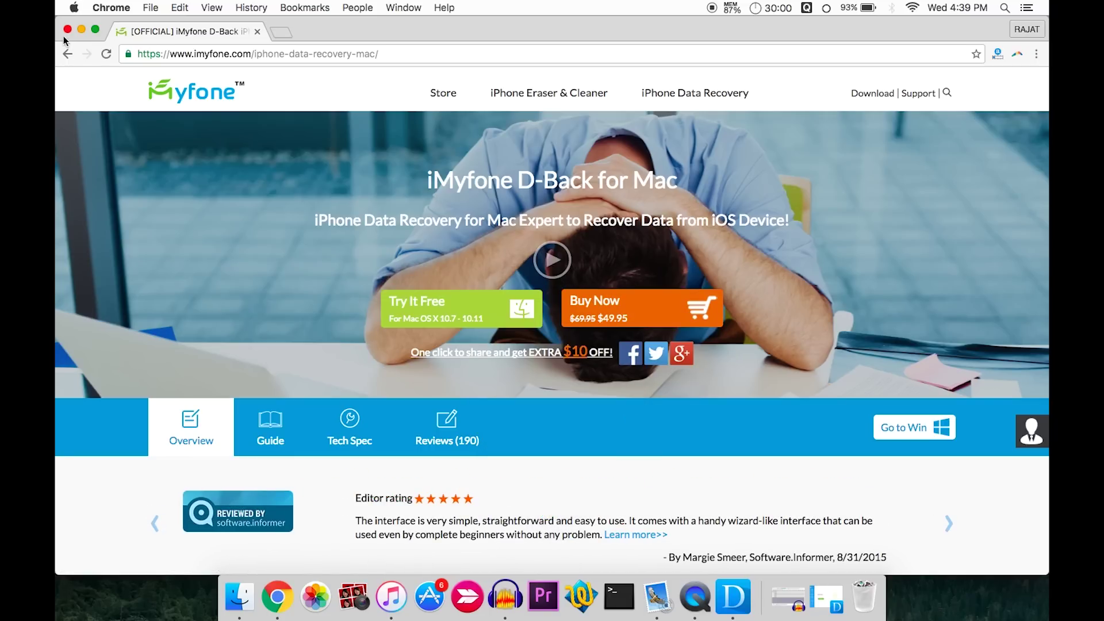
Switch from the browser to iMyfone D-Back and choose the Recover from iOS Device mode
left_click(84, 28)
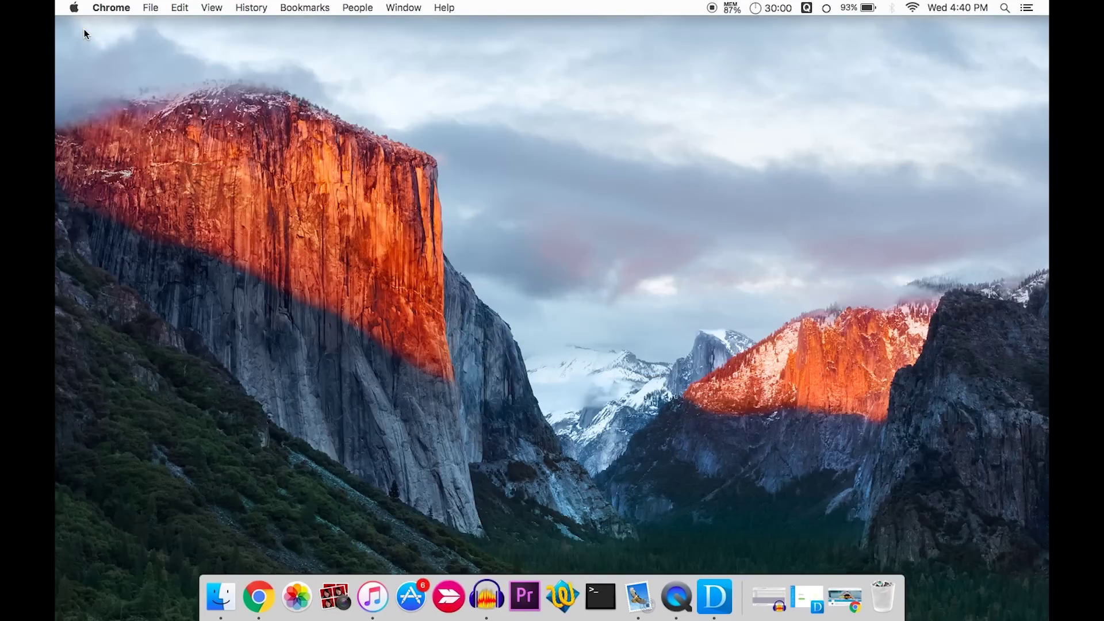
left_click(808, 598)
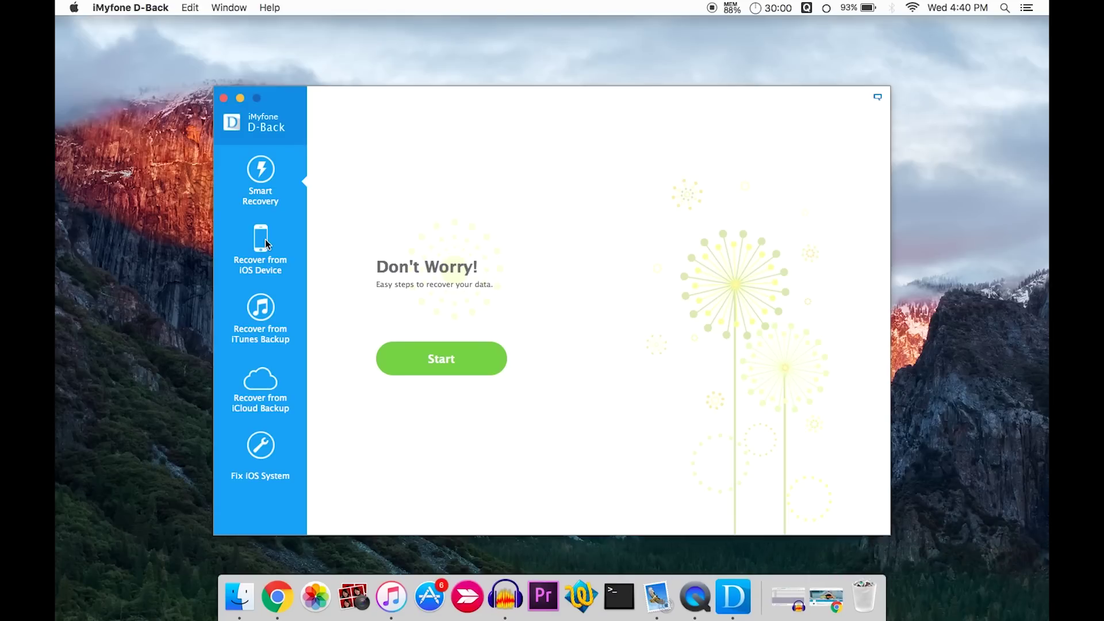
left_click(266, 242)
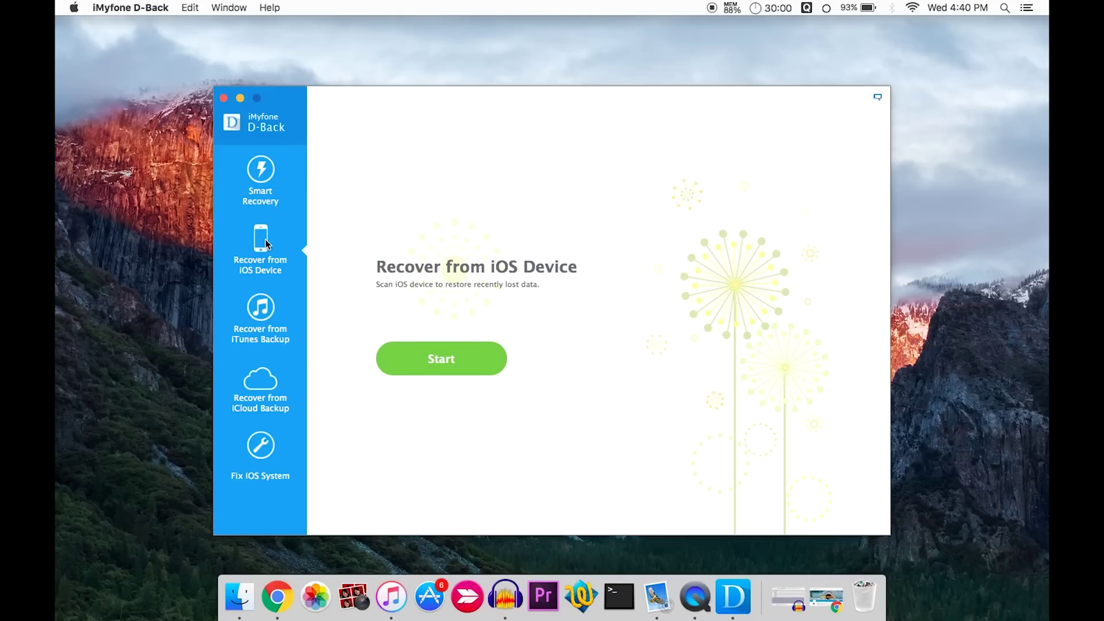
Start the iOS device recovery with all file types selected and scan the connected iPhone 6s
left_click(475, 362)
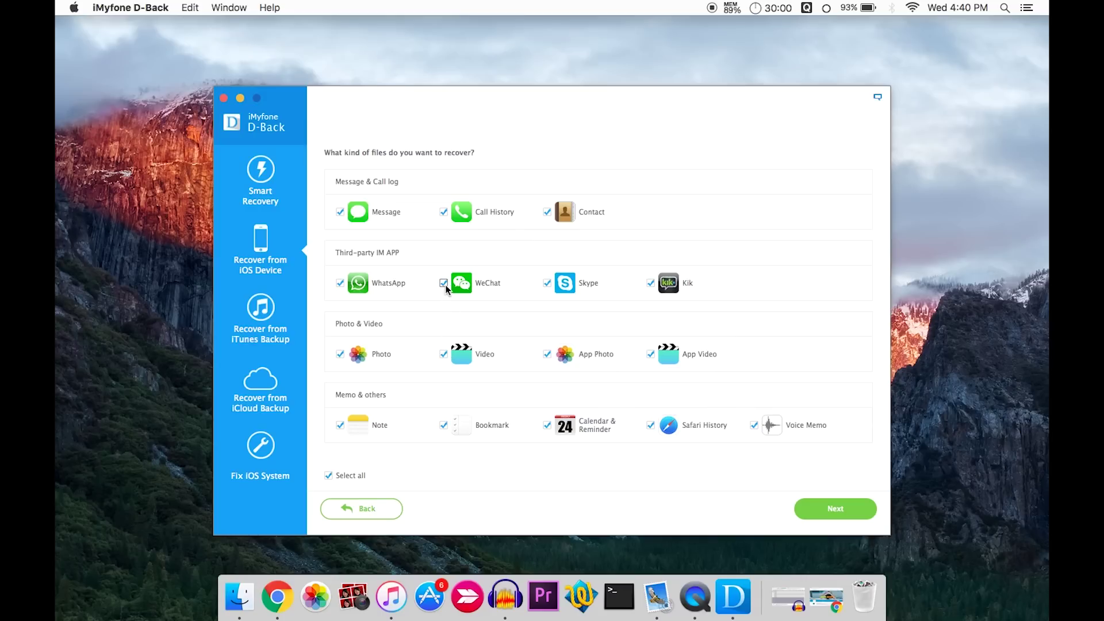
left_click(844, 503)
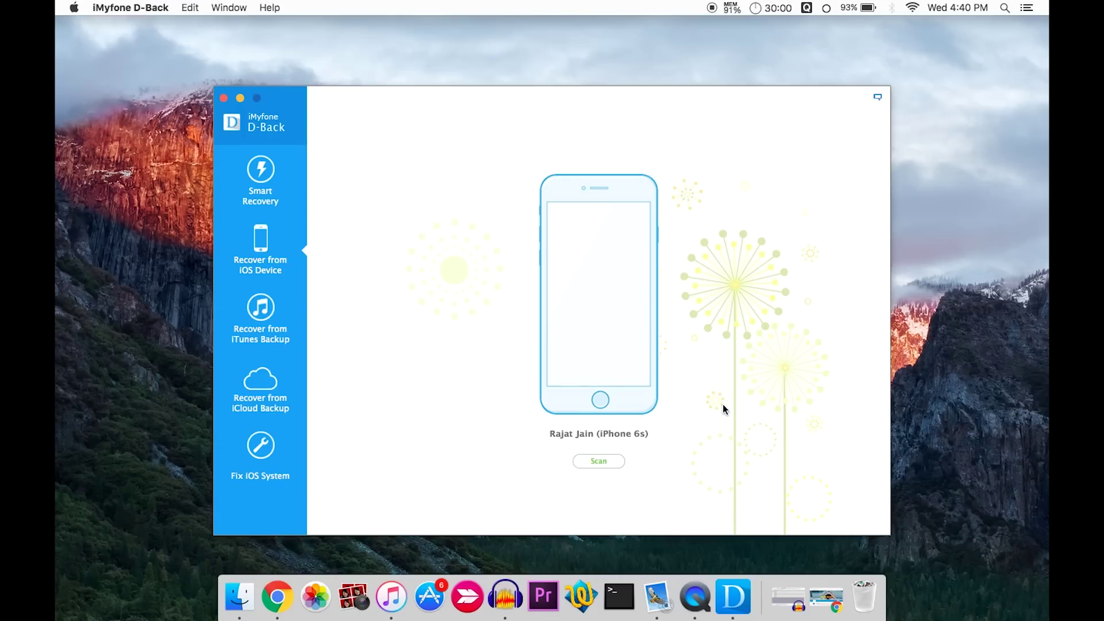
left_click(610, 460)
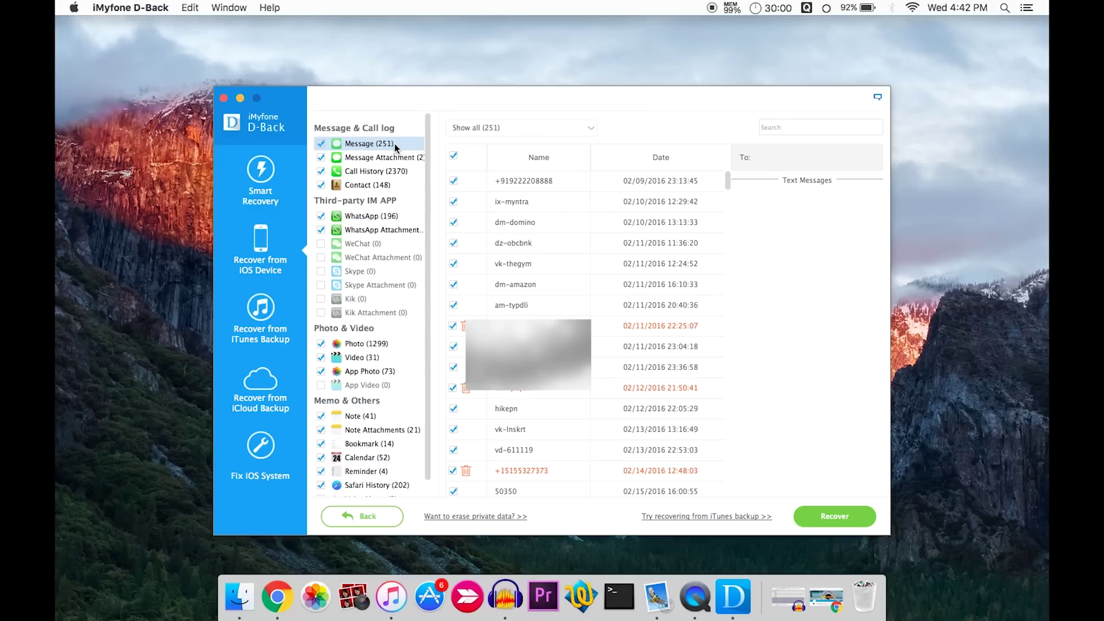
Review the scanned message attachments, call history, contacts, WhatsApp chats and WhatsApp attachments
left_click(388, 156)
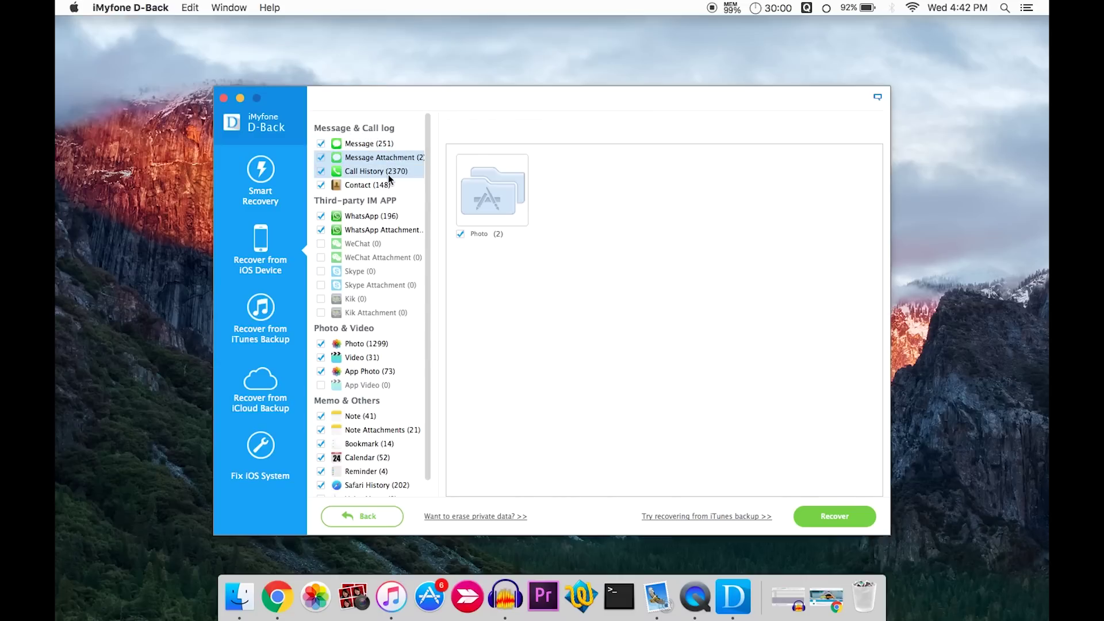
left_click(389, 174)
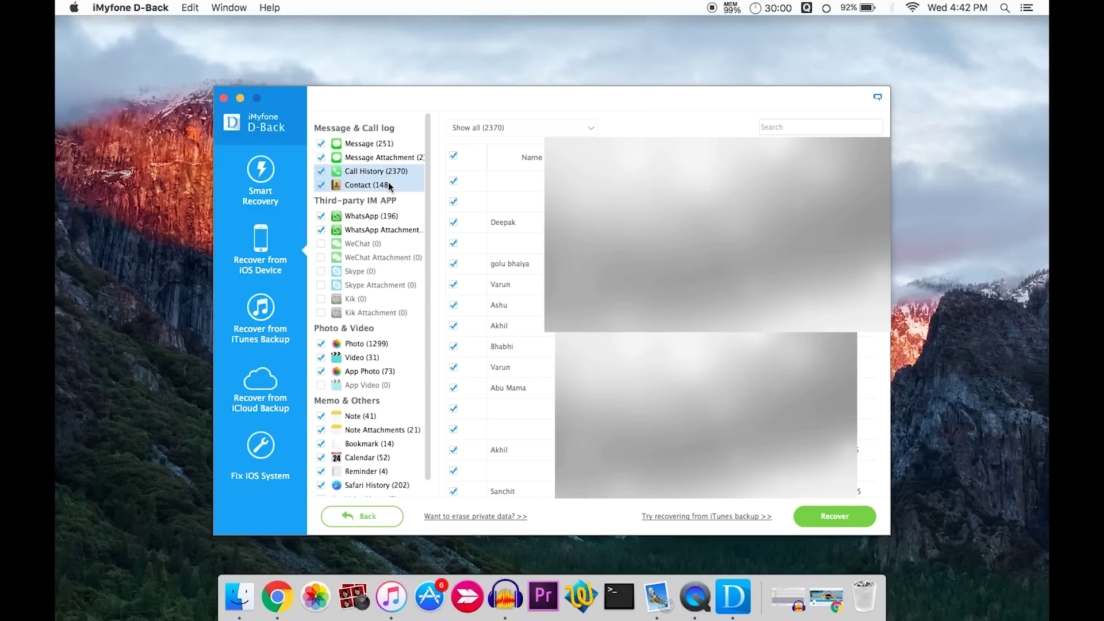
left_click(388, 183)
left_click(402, 222)
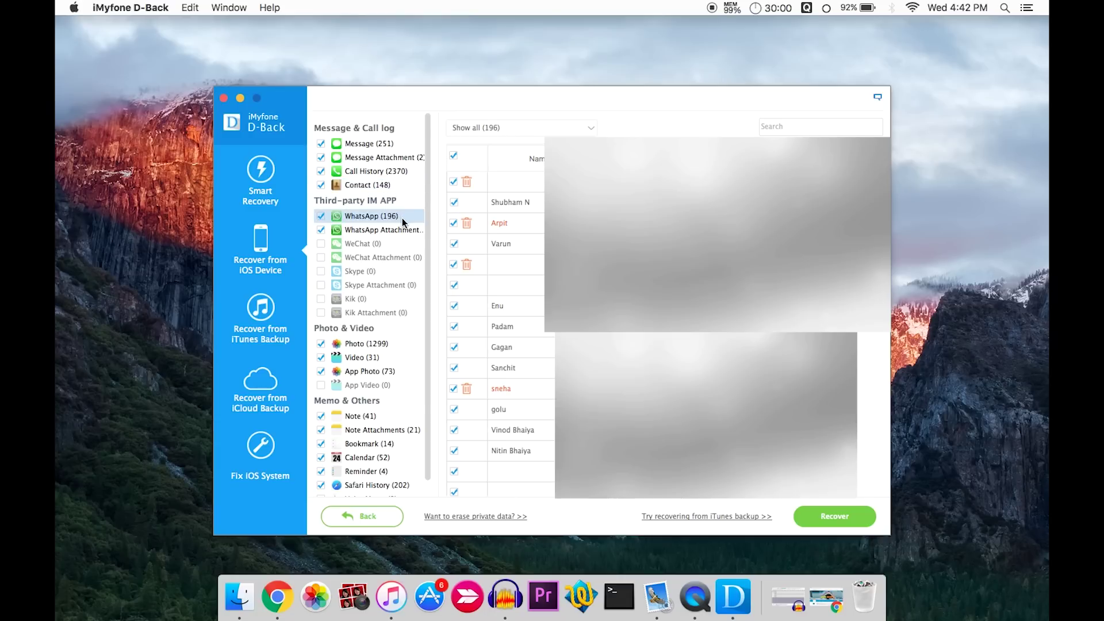
left_click(411, 229)
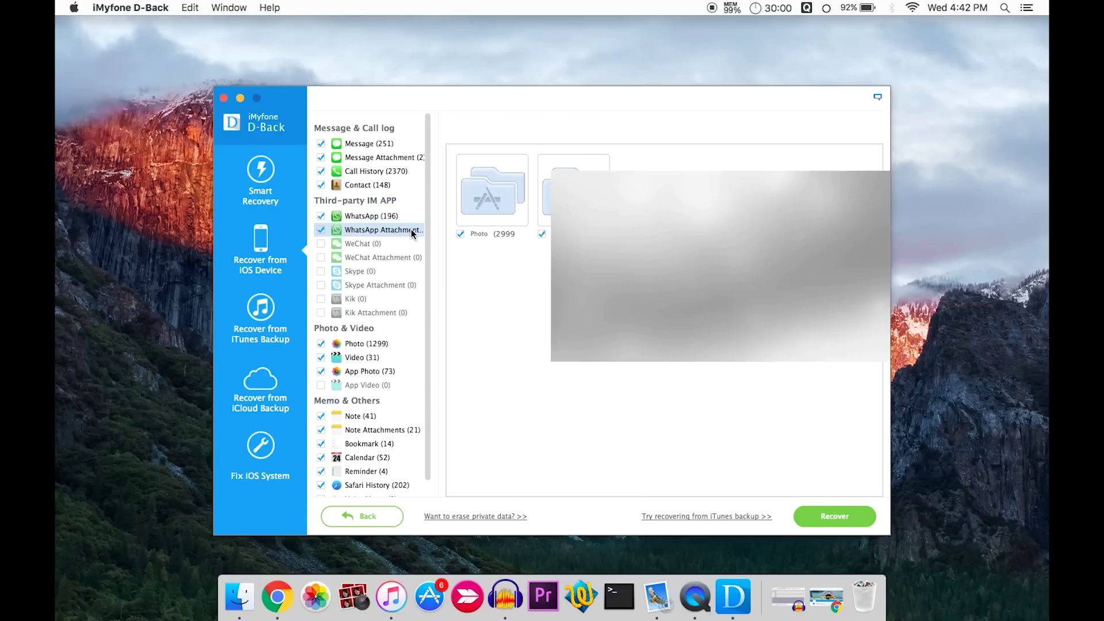
Examine the scanned photos, videos and app photos
left_click(379, 345)
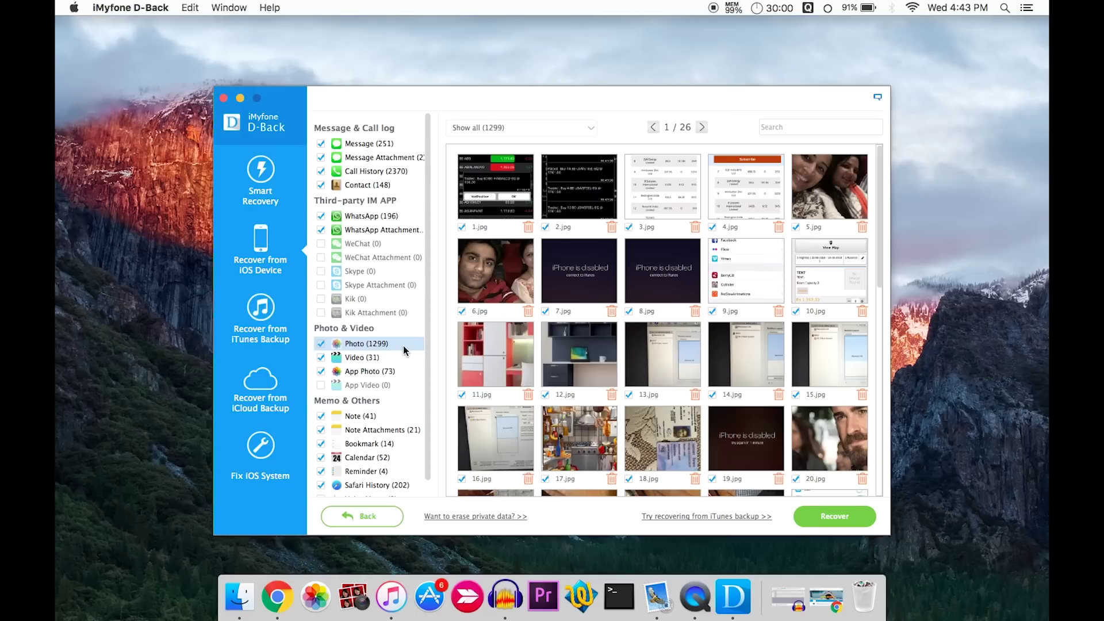
left_click(382, 357)
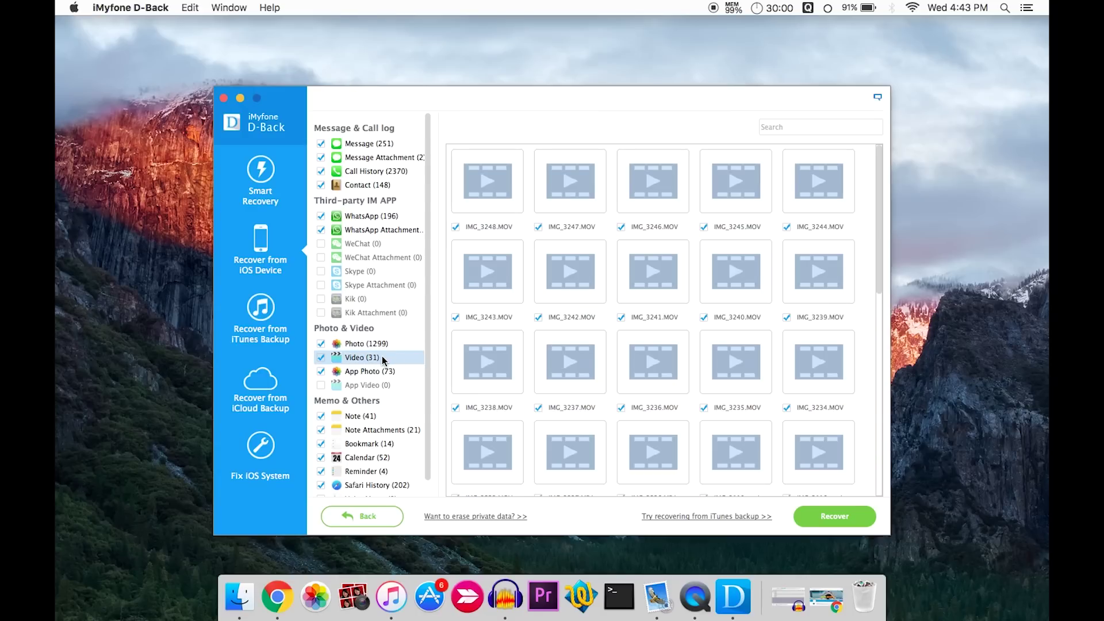
left_click(383, 371)
scroll(382, 376, "down", 1)
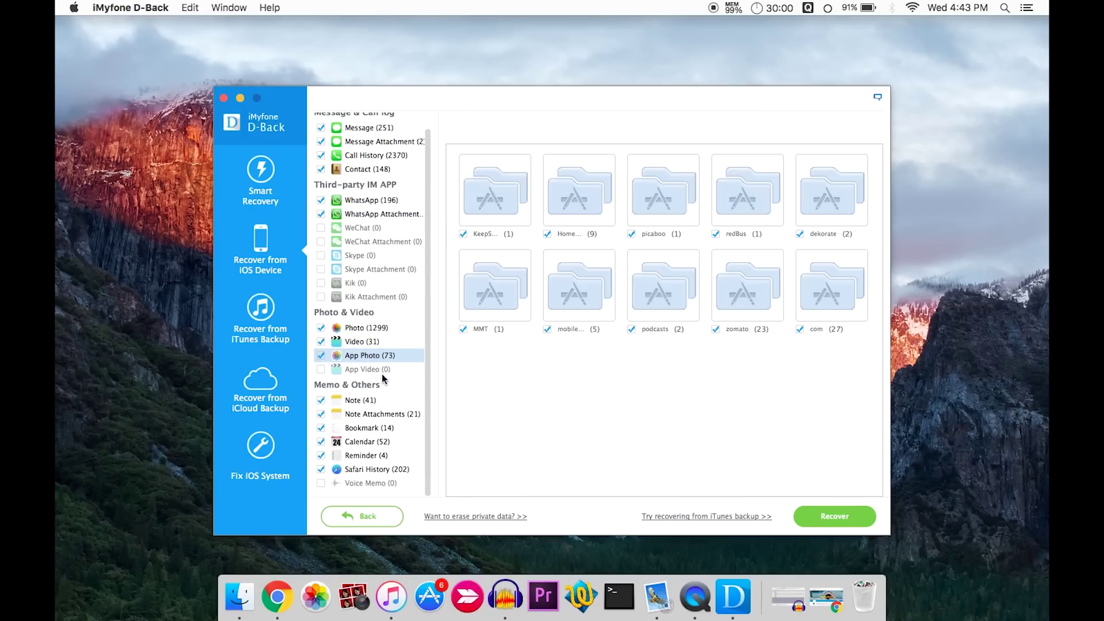
Review the scanned notes, note attachments, bookmarks, calendar entries, reminders and Safari history
left_click(377, 400)
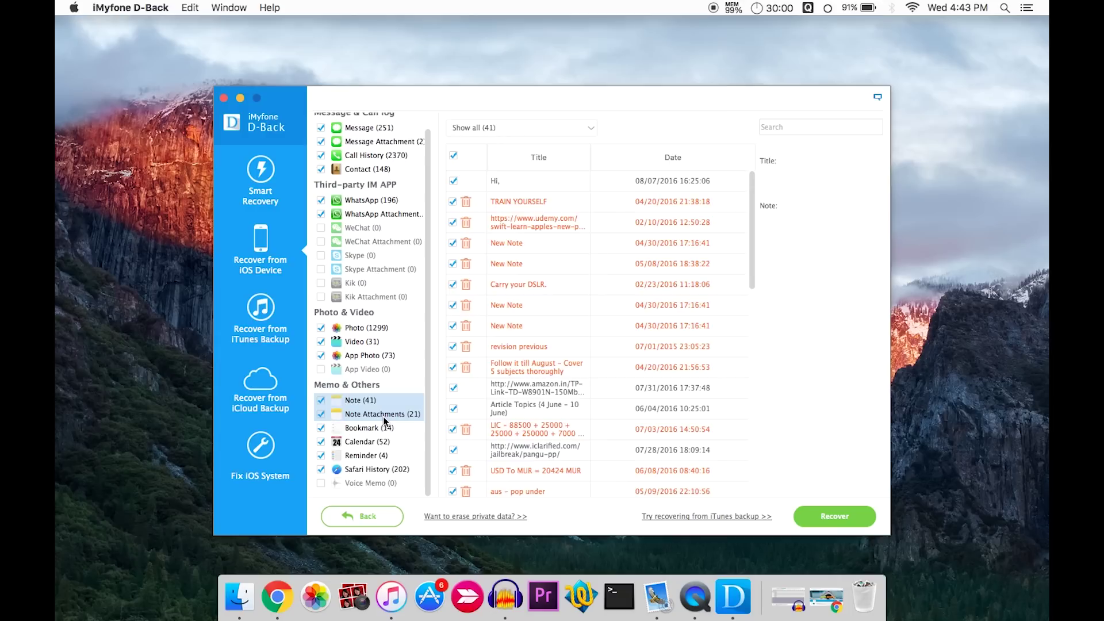
left_click(383, 415)
left_click(384, 429)
left_click(382, 442)
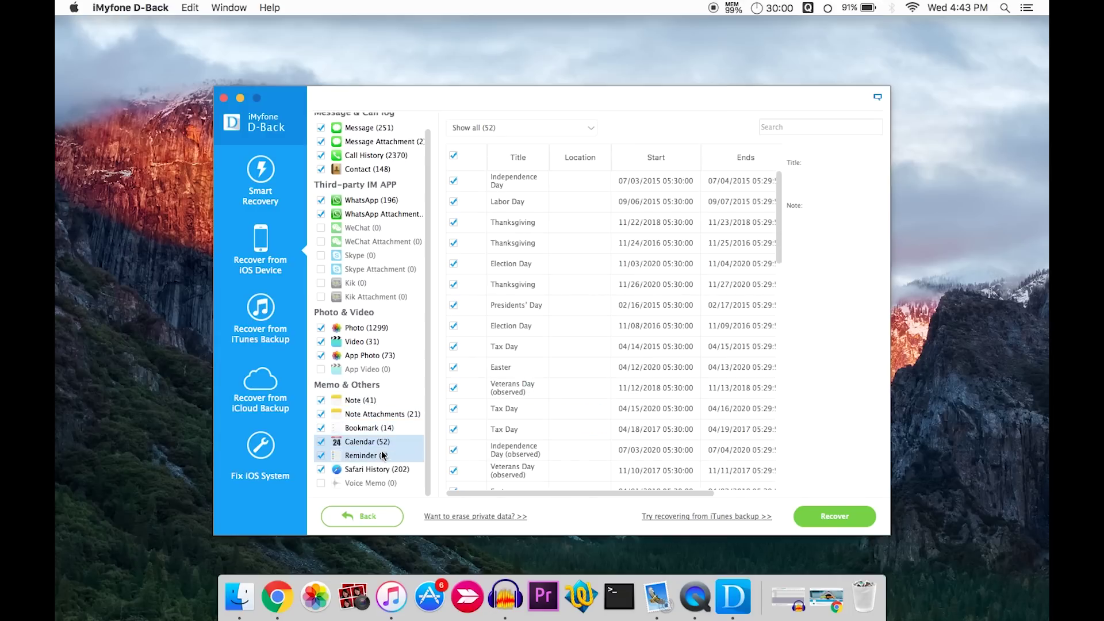
left_click(381, 455)
left_click(383, 470)
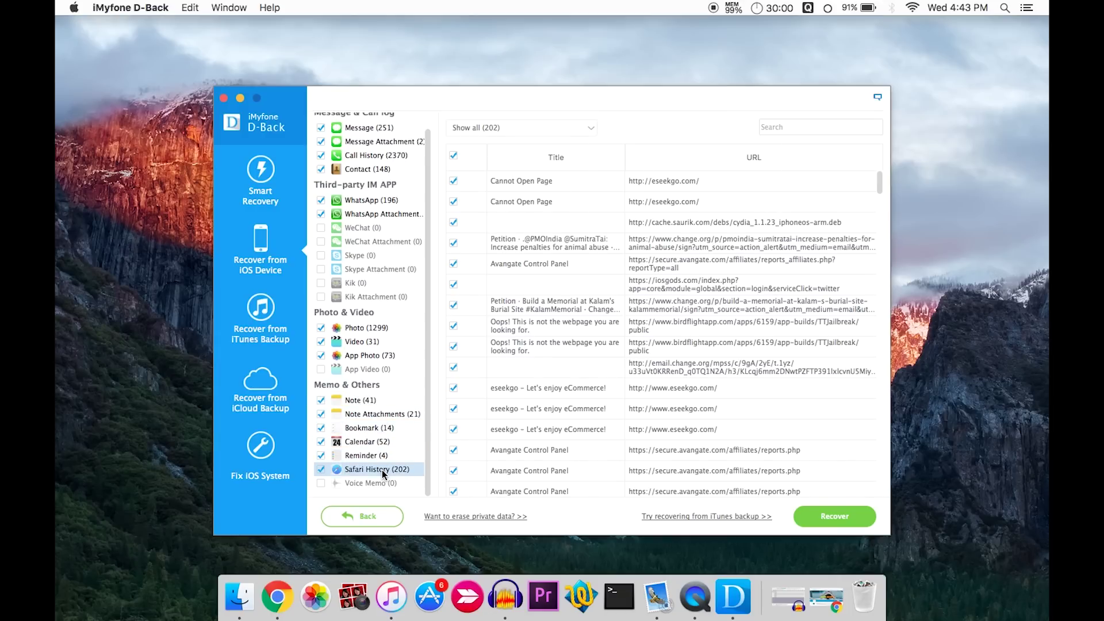
scroll(382, 470, "up", 1)
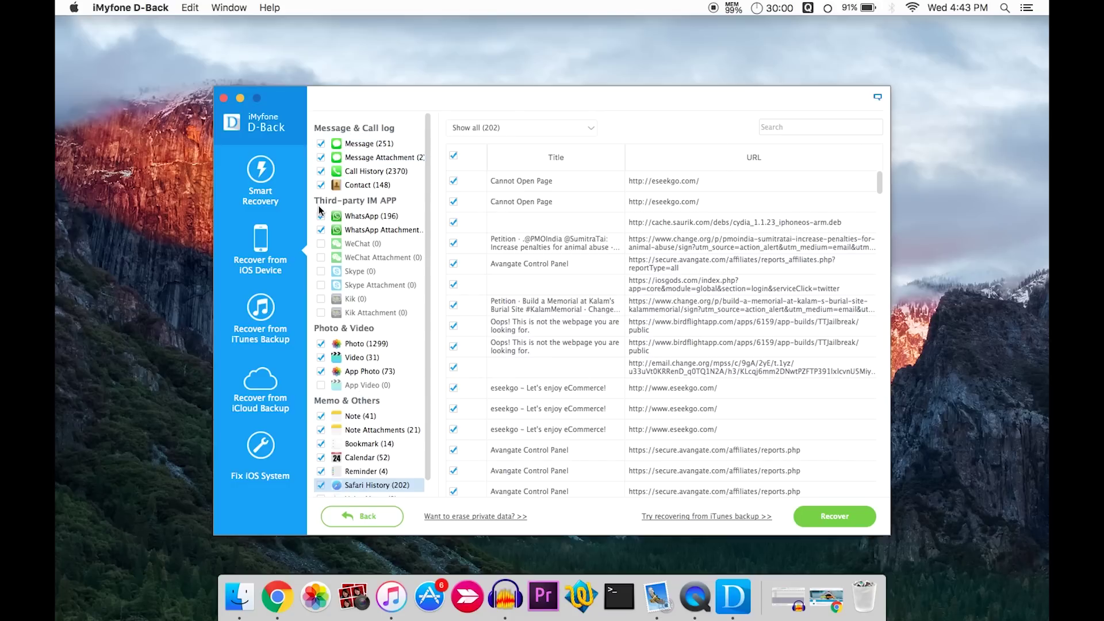
Recover all selected data from the scan to the Desktop folder
left_click(847, 517)
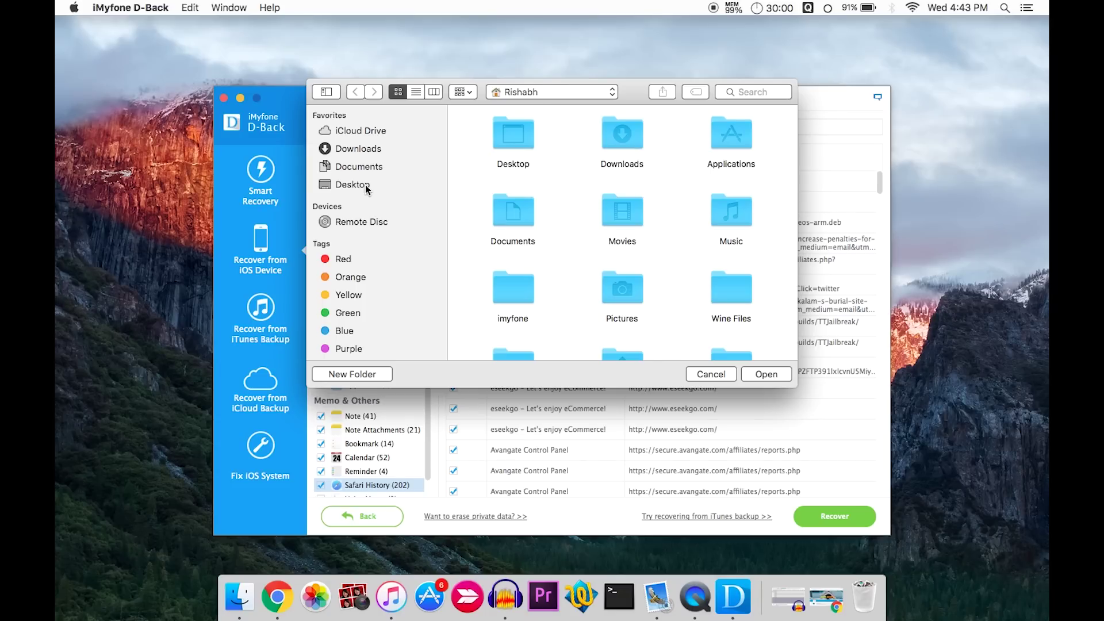
left_click(366, 184)
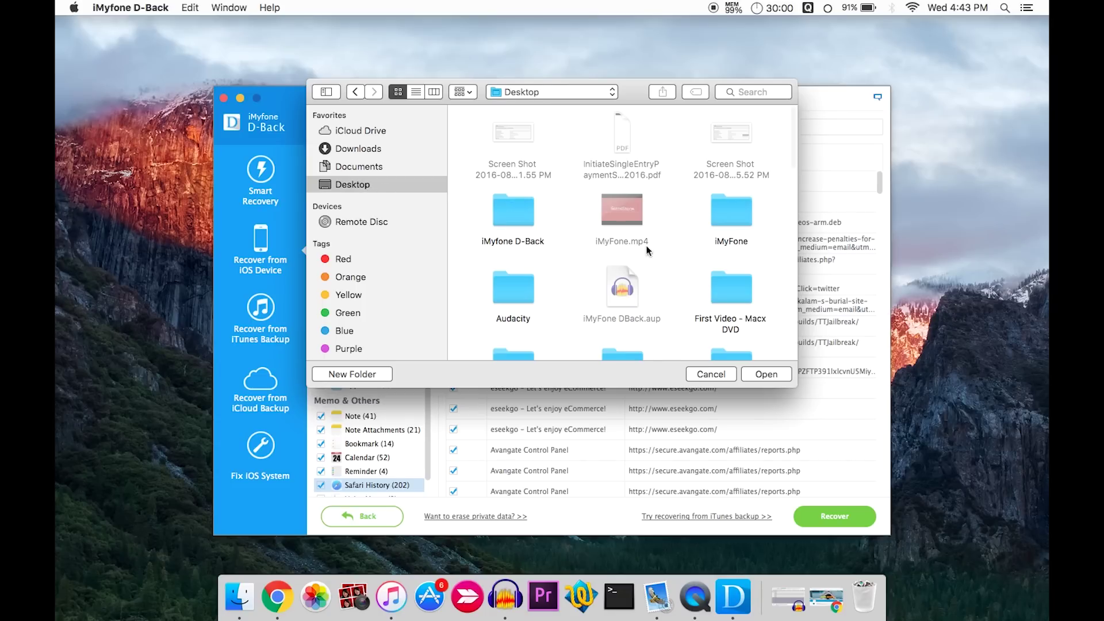
left_click(771, 376)
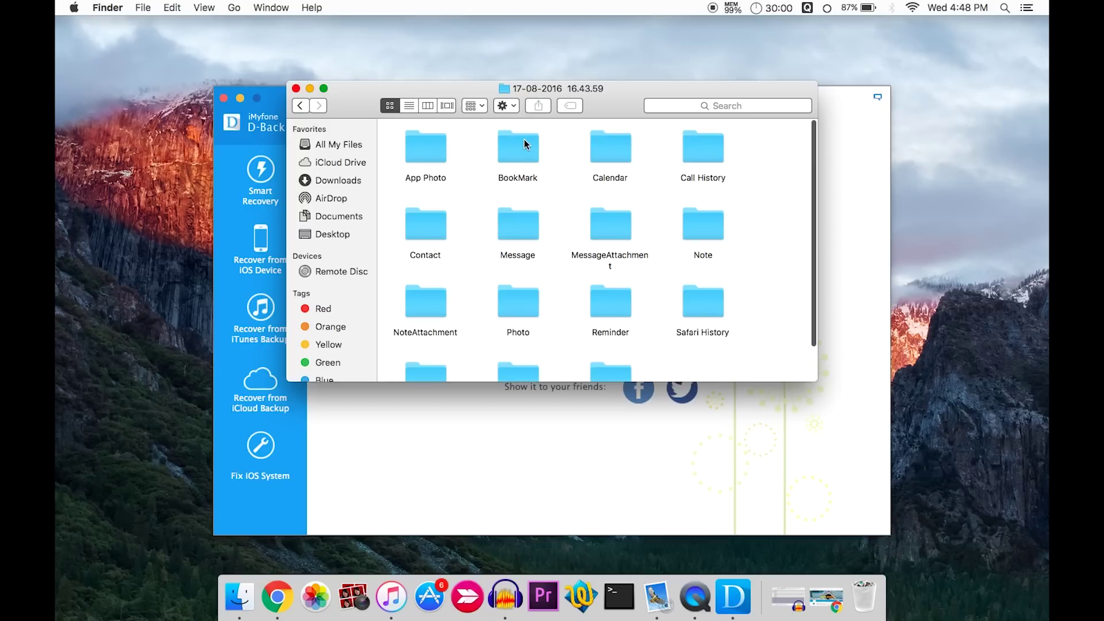
Look over the category folders inside the recovered data folder 17-08-2016 16.43.59
scroll(536, 253, "down", 2)
scroll(536, 253, "up", 2)
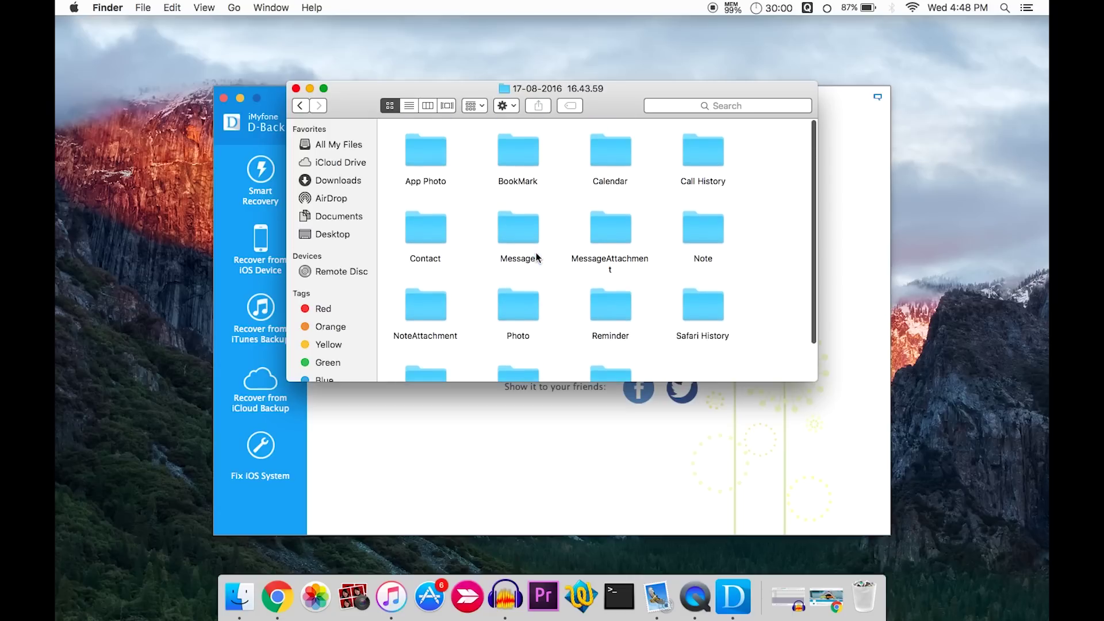
scroll(466, 265, "down", 2)
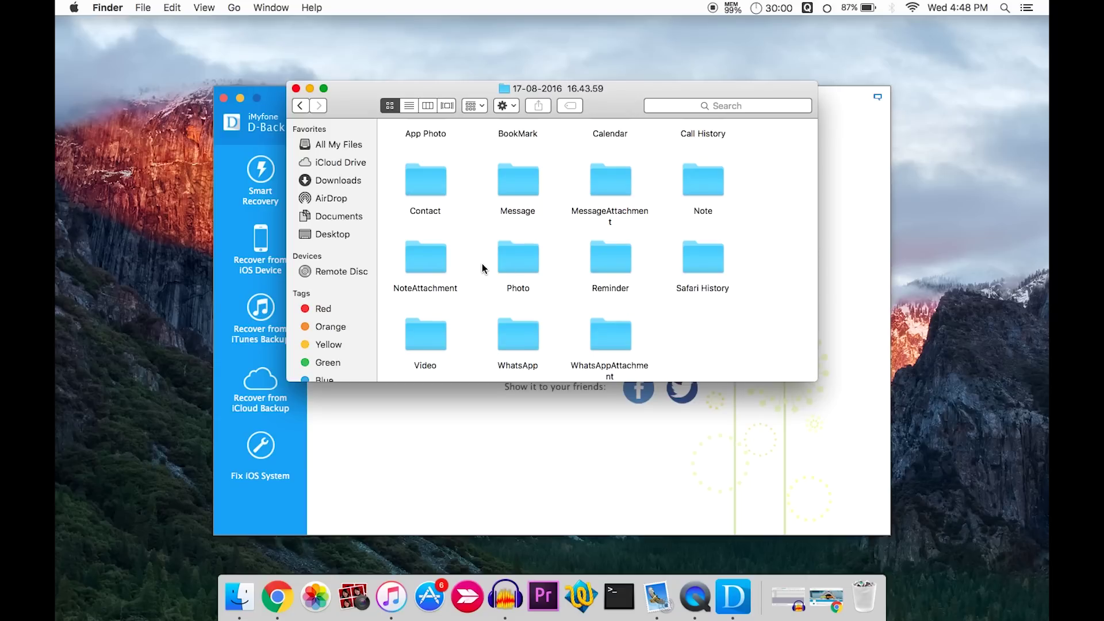
Open the recovered Photo folder and browse through its image files
double_click(521, 264)
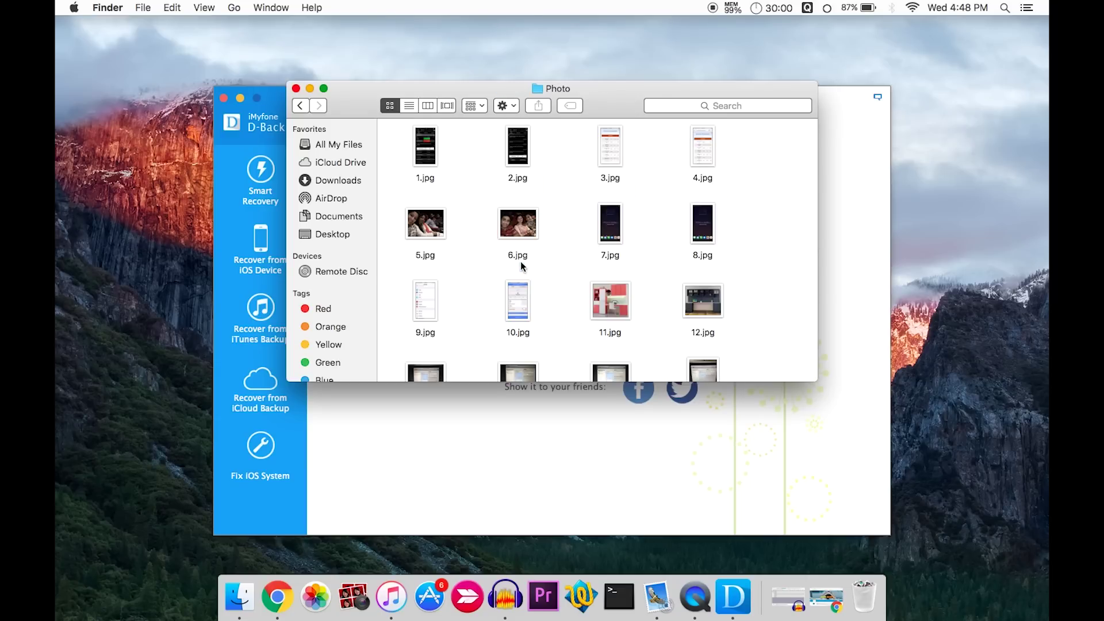
scroll(521, 265, "down", 20)
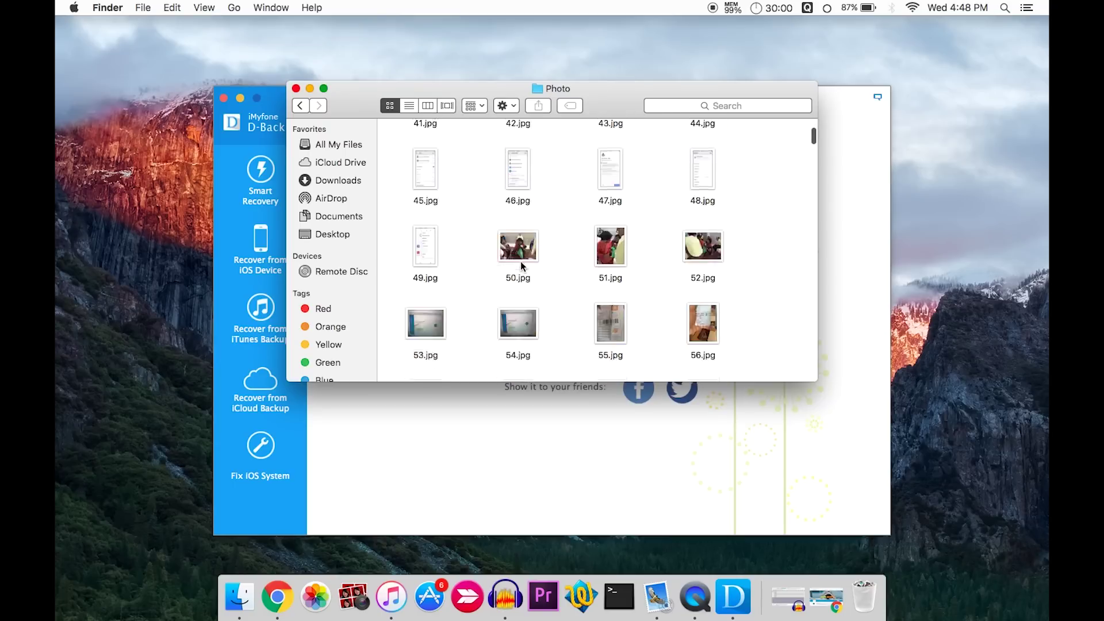
scroll(521, 266, "down", 15)
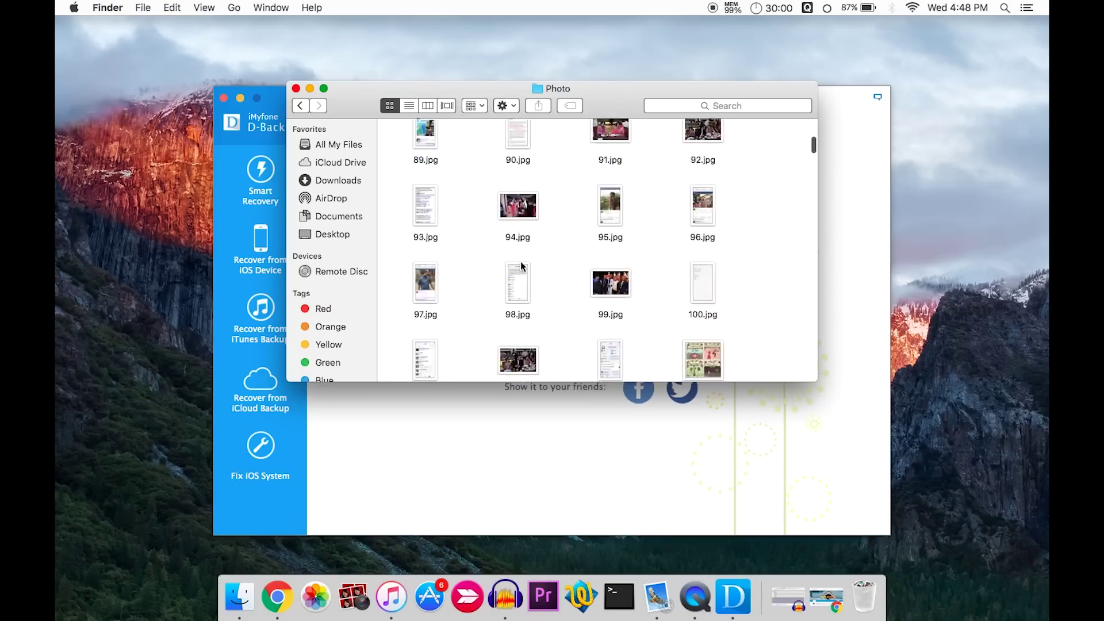
scroll(521, 265, "down", 15)
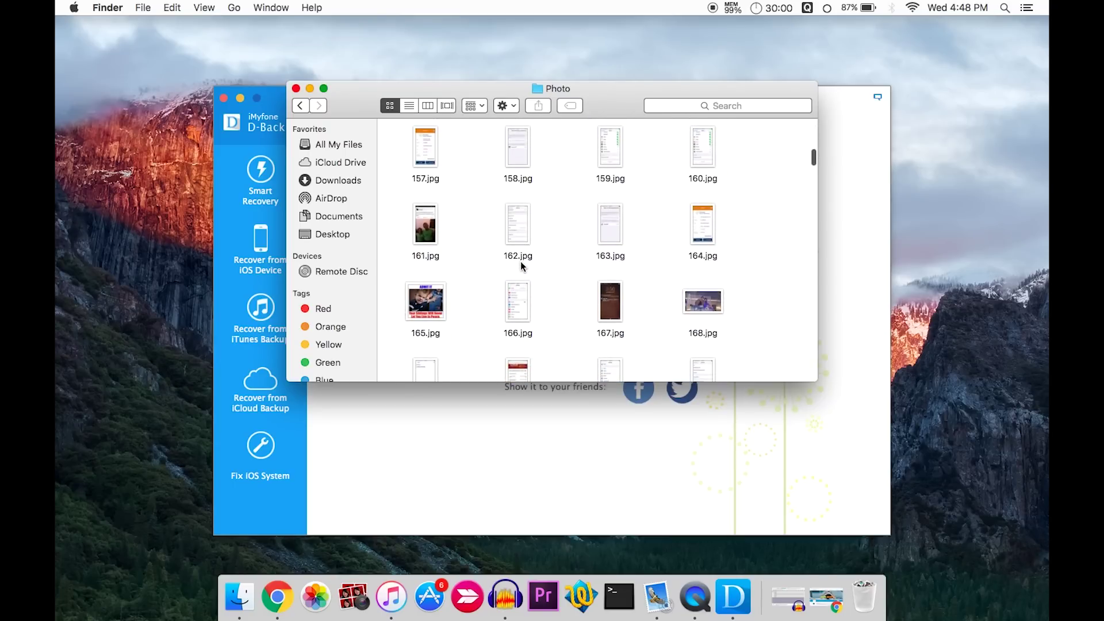
scroll(521, 264, "down", 1)
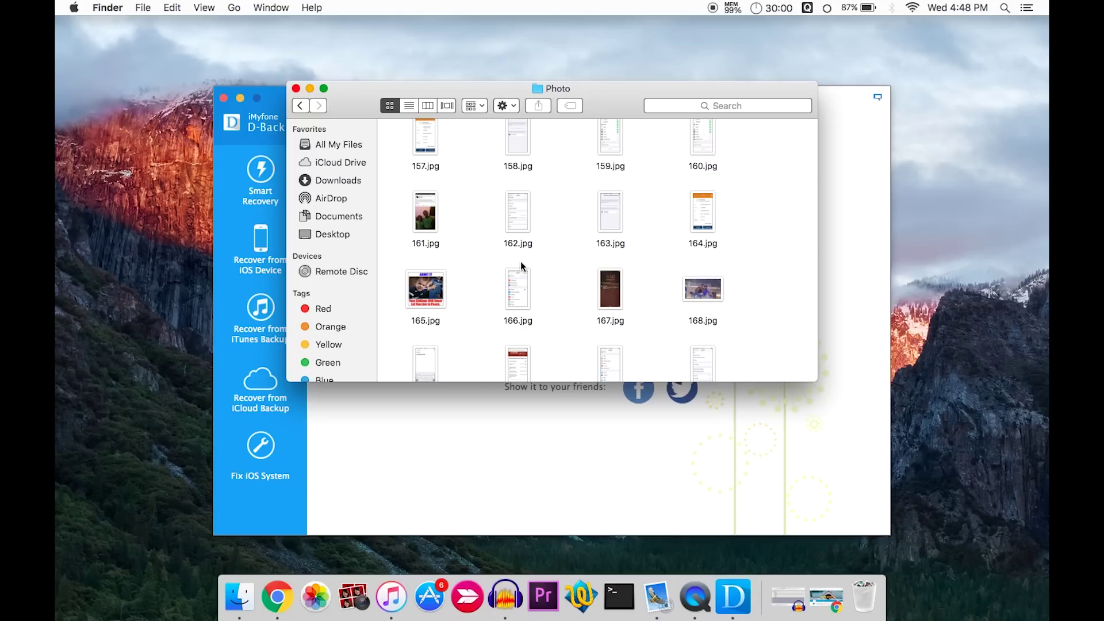
scroll(522, 266, "down", 12)
scroll(521, 265, "down", 11)
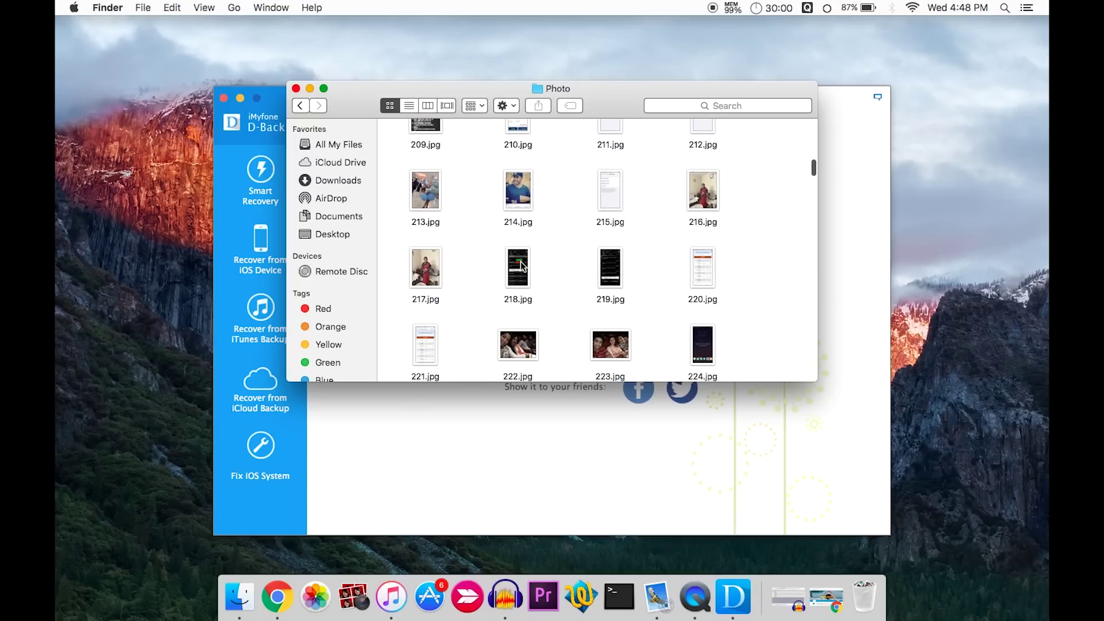
scroll(520, 264, "down", 20)
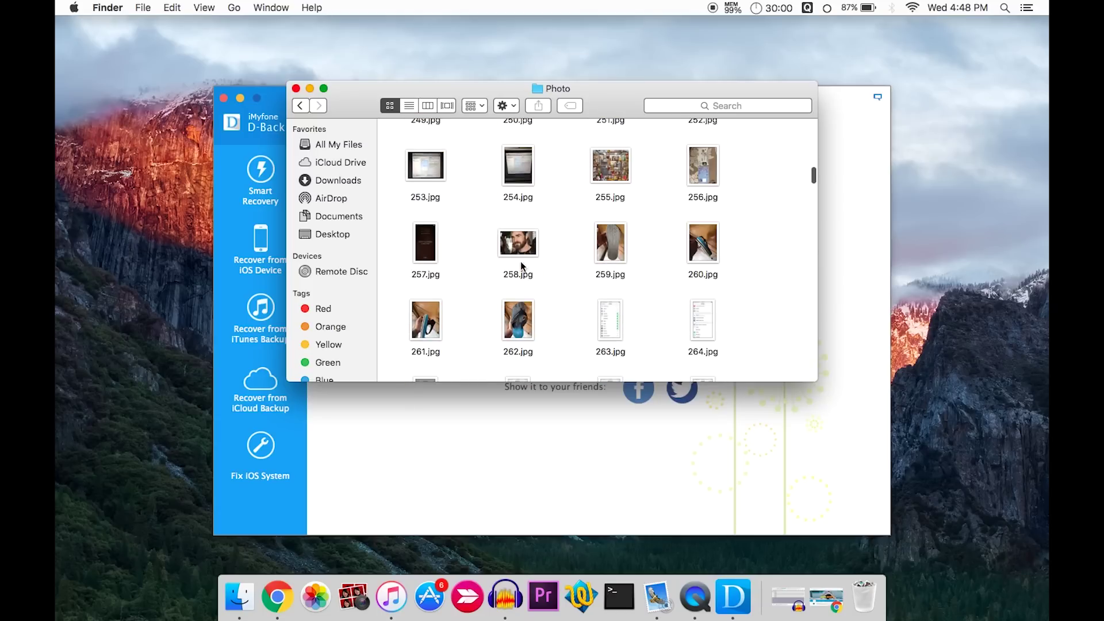
scroll(547, 283, "down", 4)
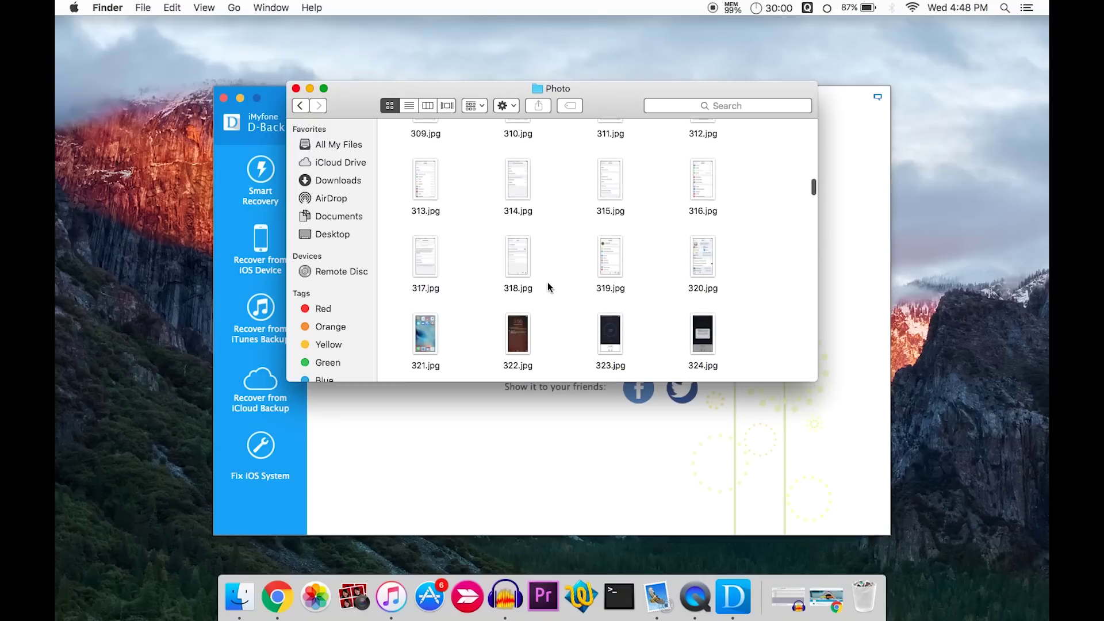
scroll(549, 282, "down", 4)
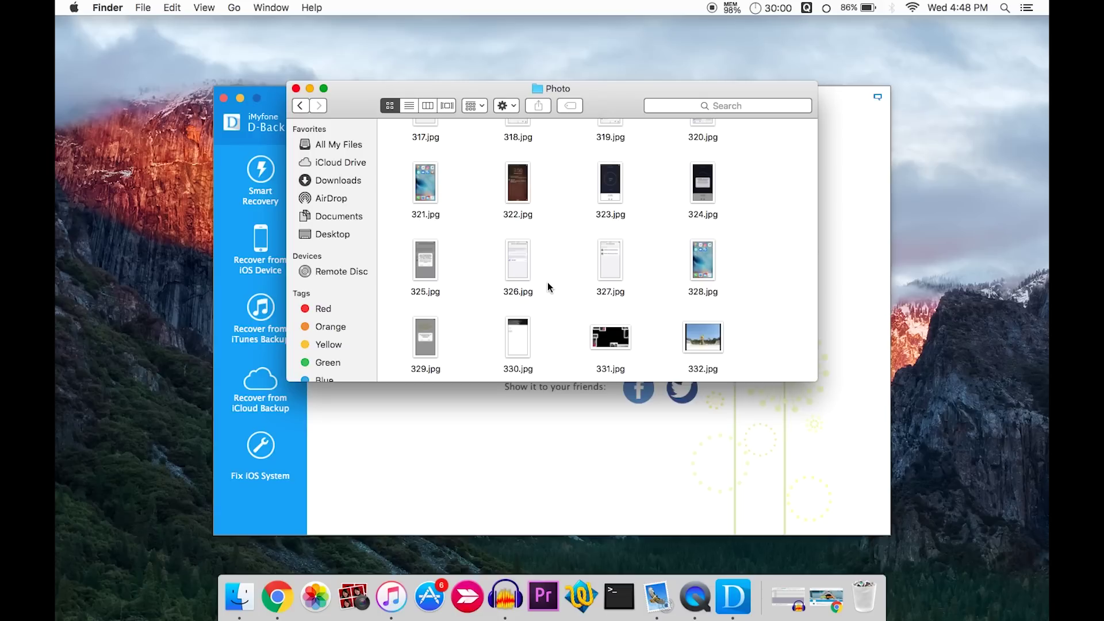
scroll(548, 282, "down", 20)
scroll(548, 282, "down", 12)
scroll(548, 282, "down", 20)
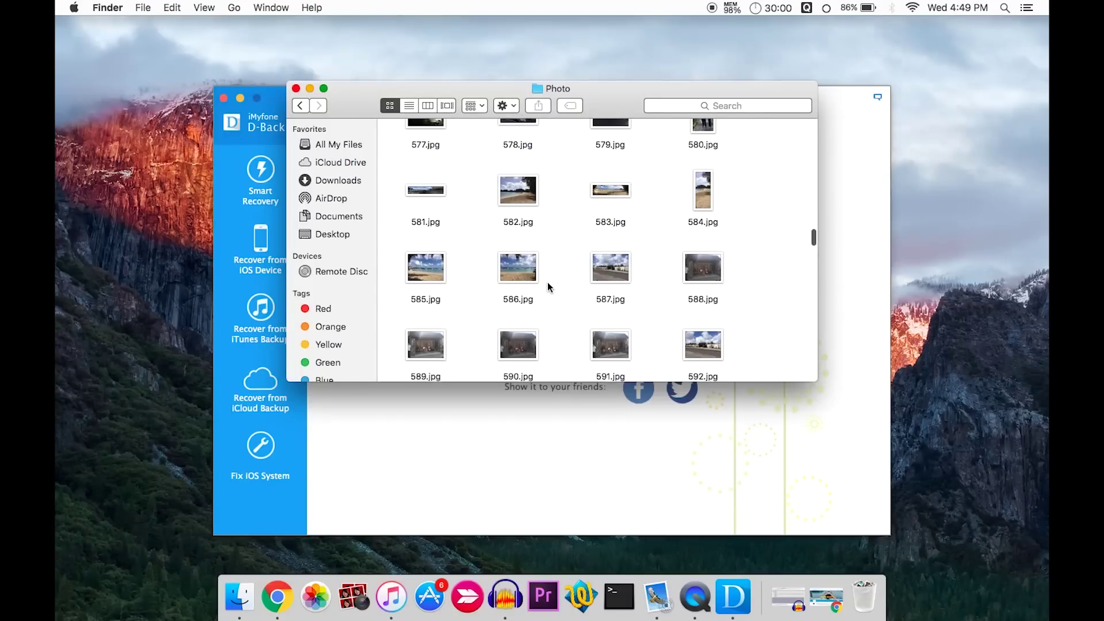
scroll(548, 282, "down", 10)
scroll(548, 282, "down", 20)
scroll(547, 282, "down", 5)
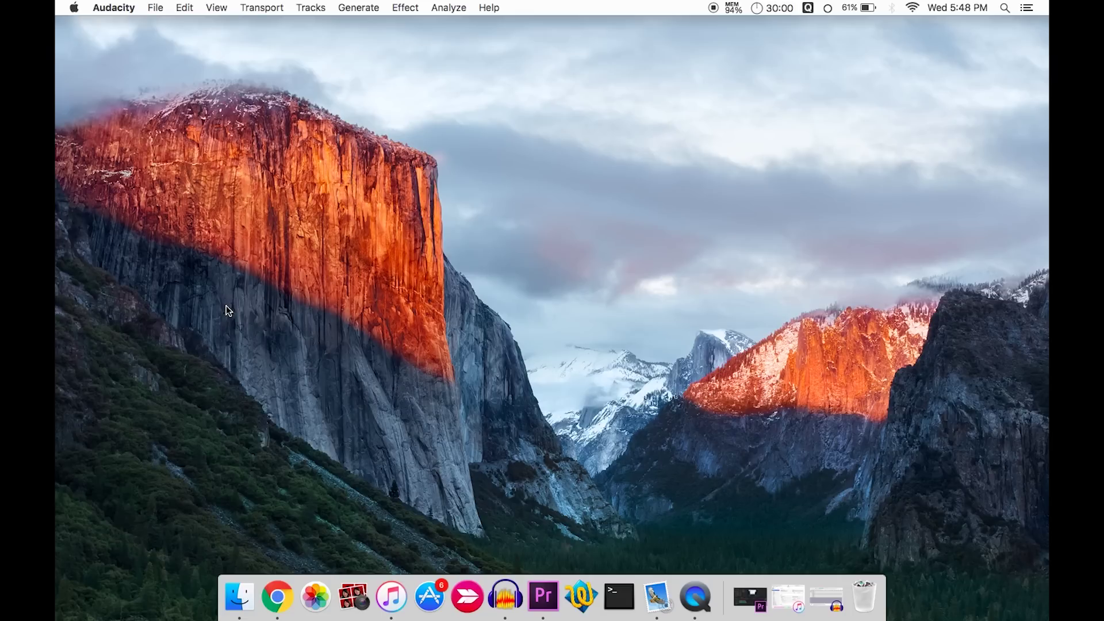
Switch to iTunes and begin restoring the iPhone 6s, answering the settings backup prompt to reach the restore confirmation
left_click(391, 597)
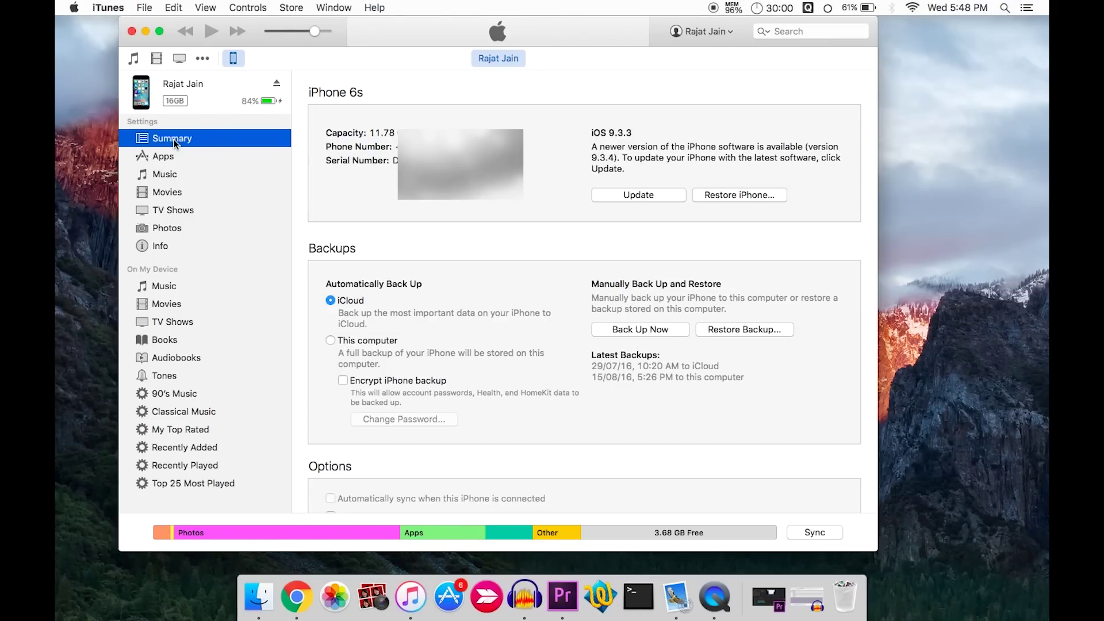
left_click(744, 198)
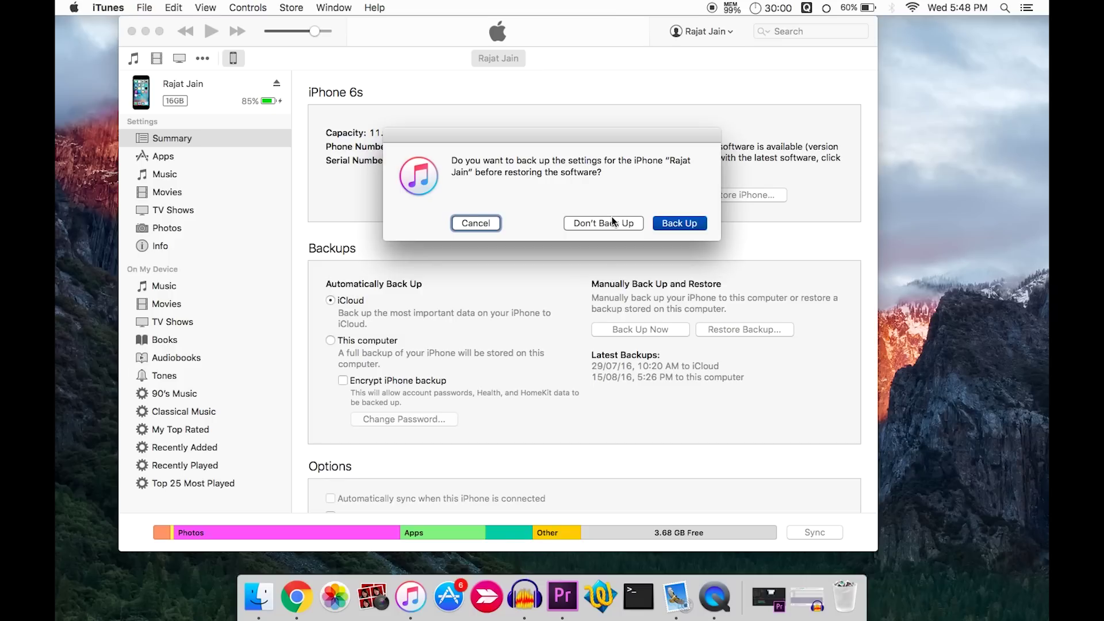
left_click(662, 223)
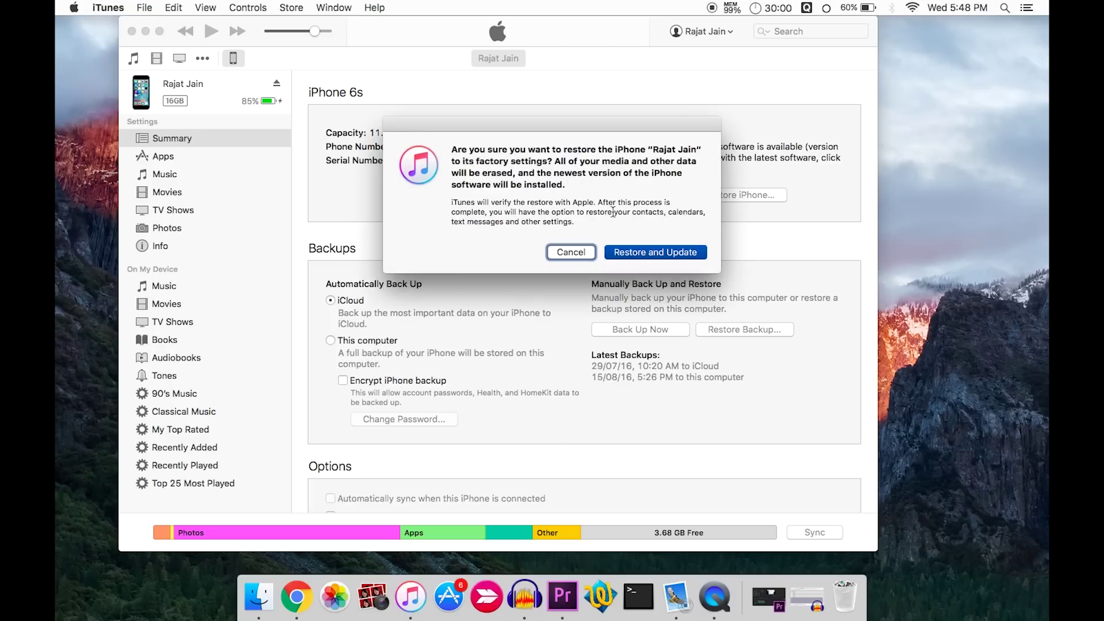